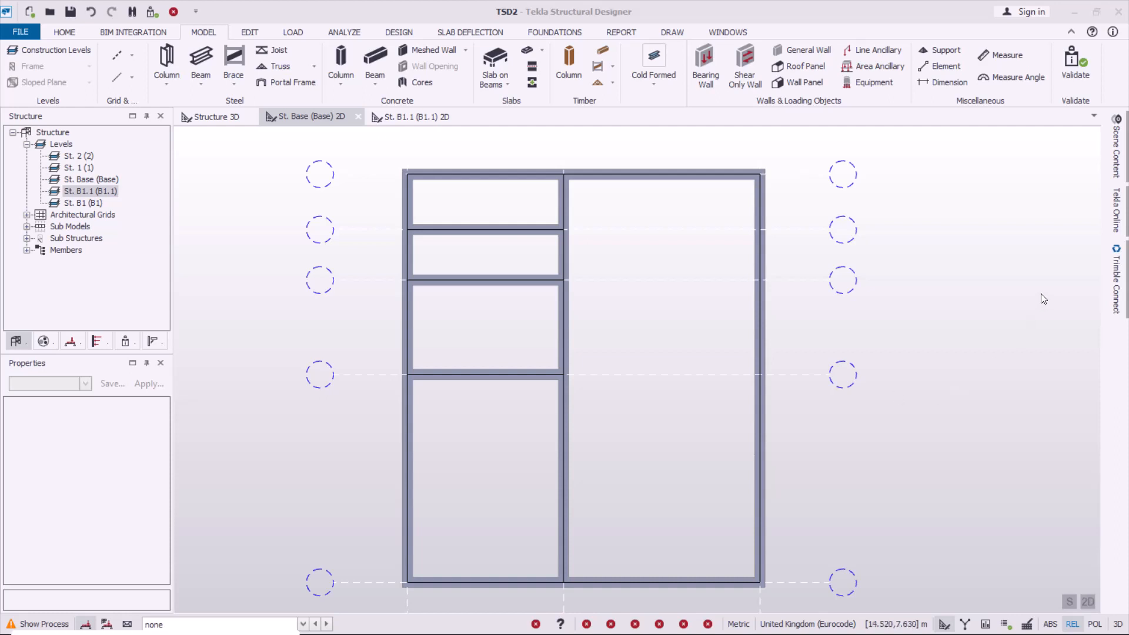
- Review the end releases and end 1 fixity options of a horizontal inner concrete beam on the Base level
scroll(592, 195, "up", 2)
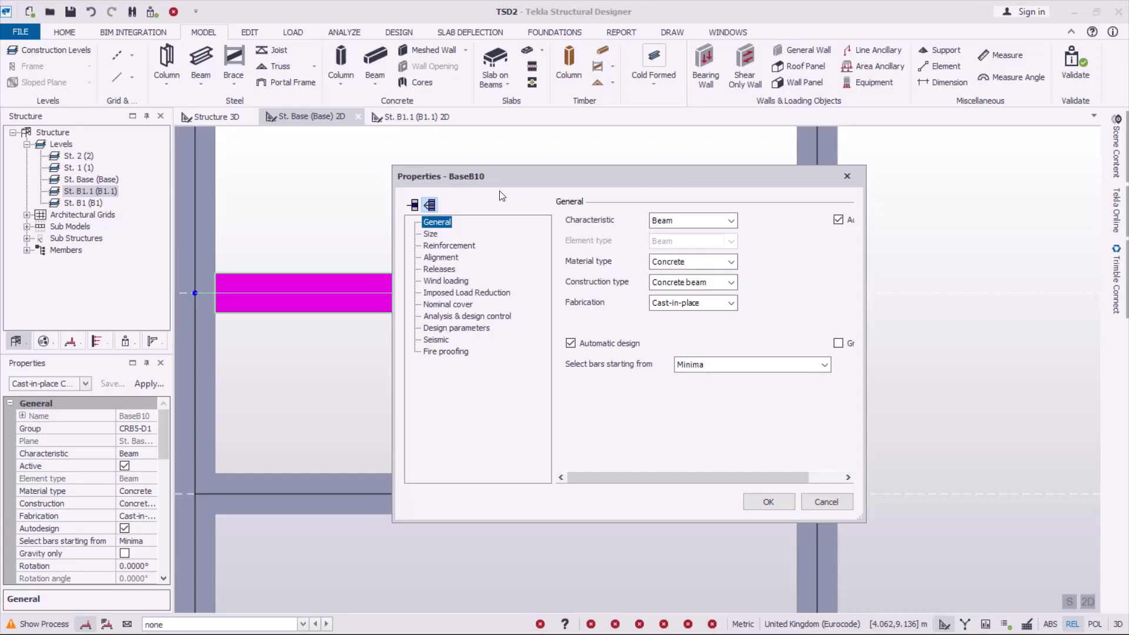
left_click(440, 270)
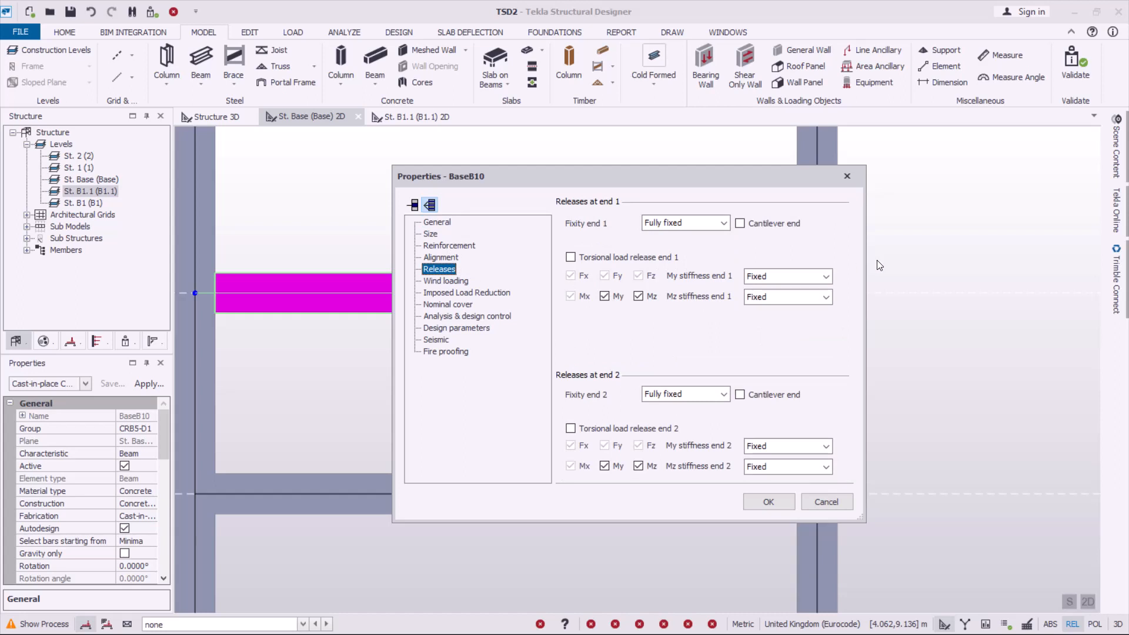
left_click_drag(693, 187, 890, 386)
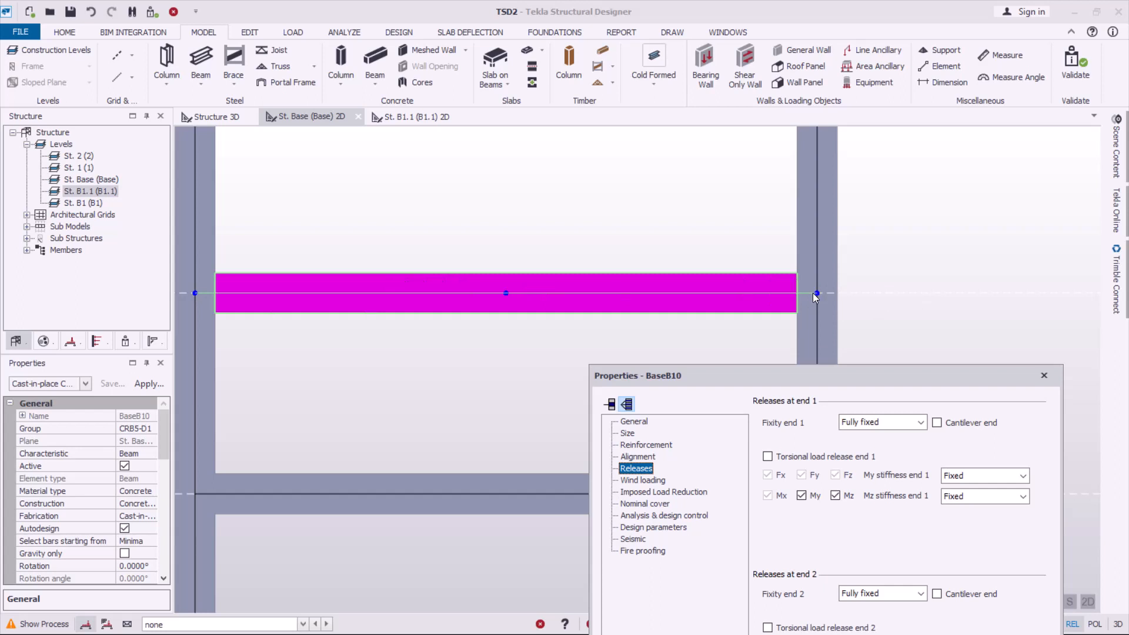
left_click(920, 423)
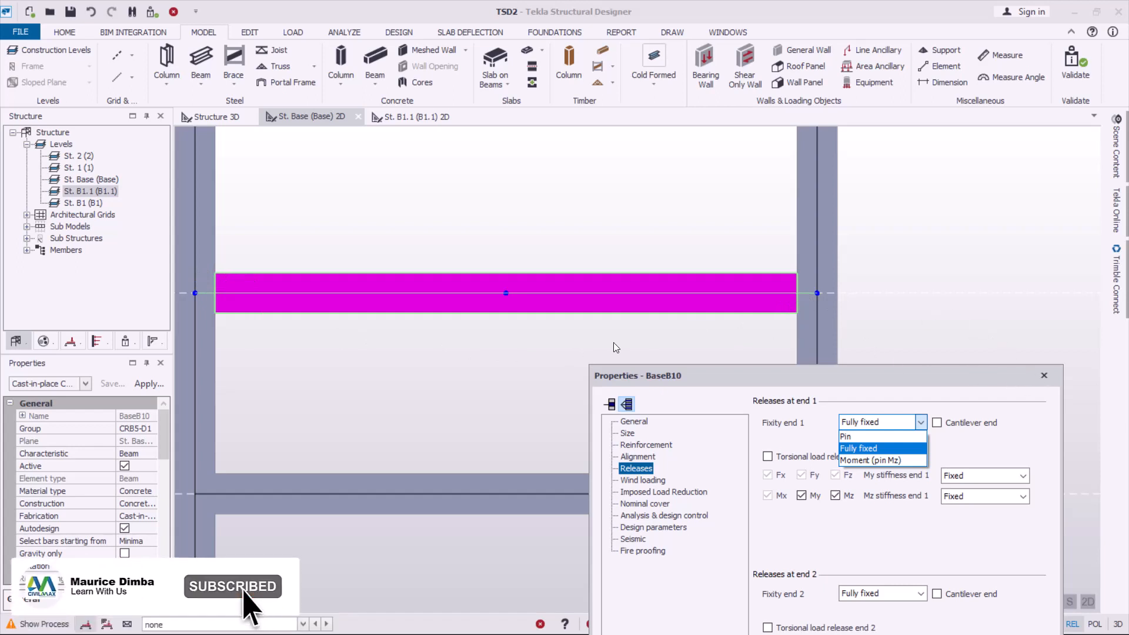
left_click(947, 372)
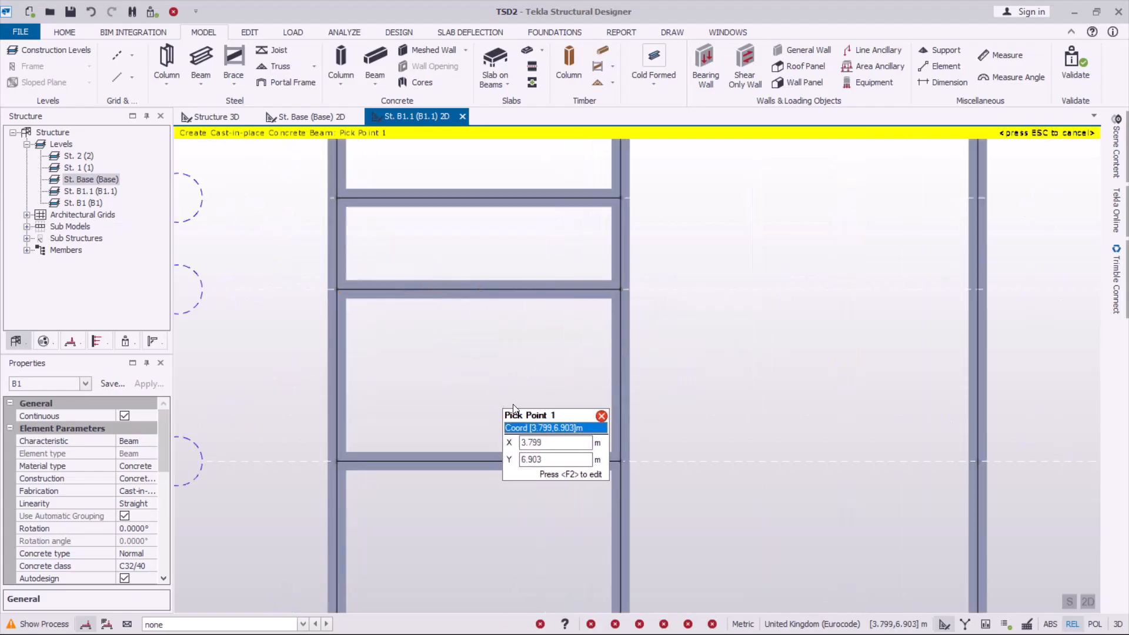
- Examine the beams and columns of the concrete frame in the 3D structure view from several angles
scroll(564, 451, "down", 3)
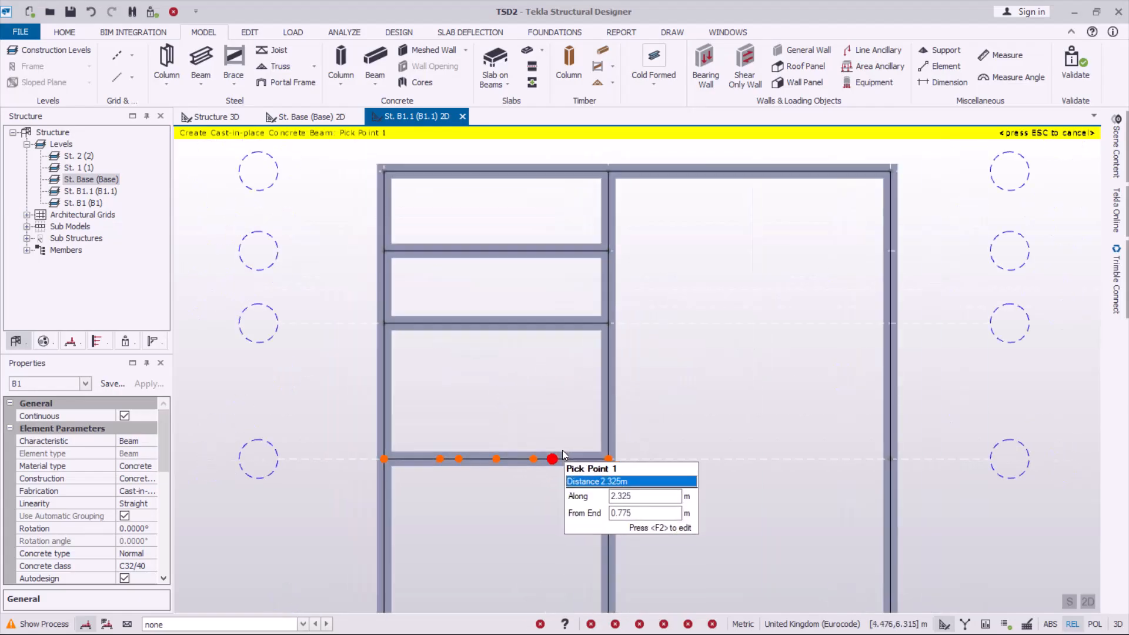
left_click(209, 115)
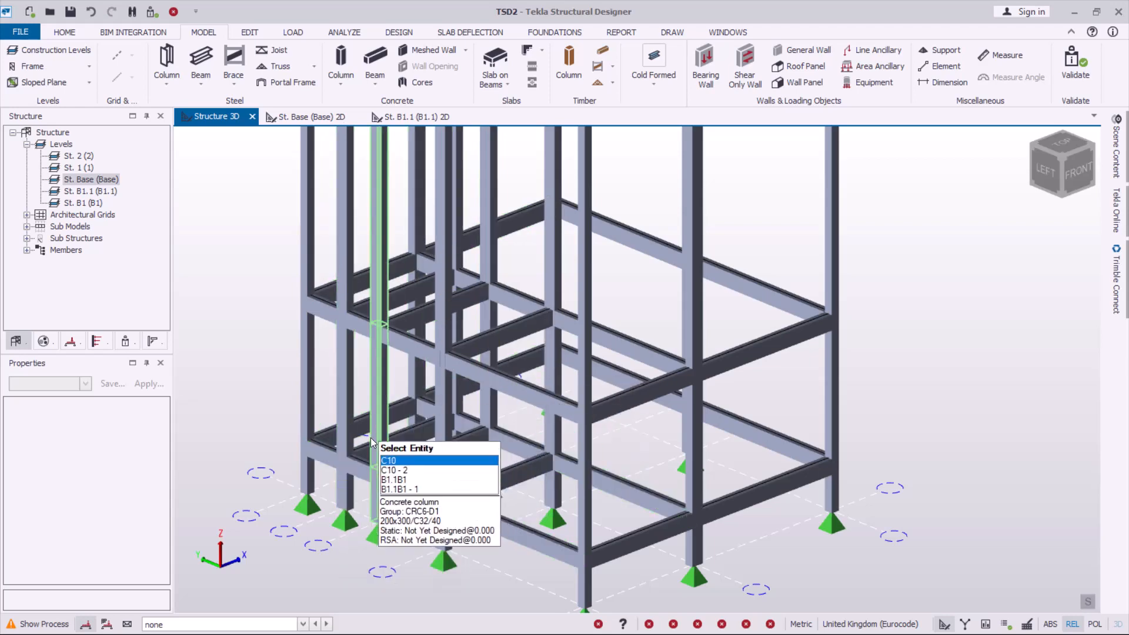
right_click_drag(359, 465, 455, 472)
scroll(289, 454, "up", 1)
scroll(289, 454, "up", 1)
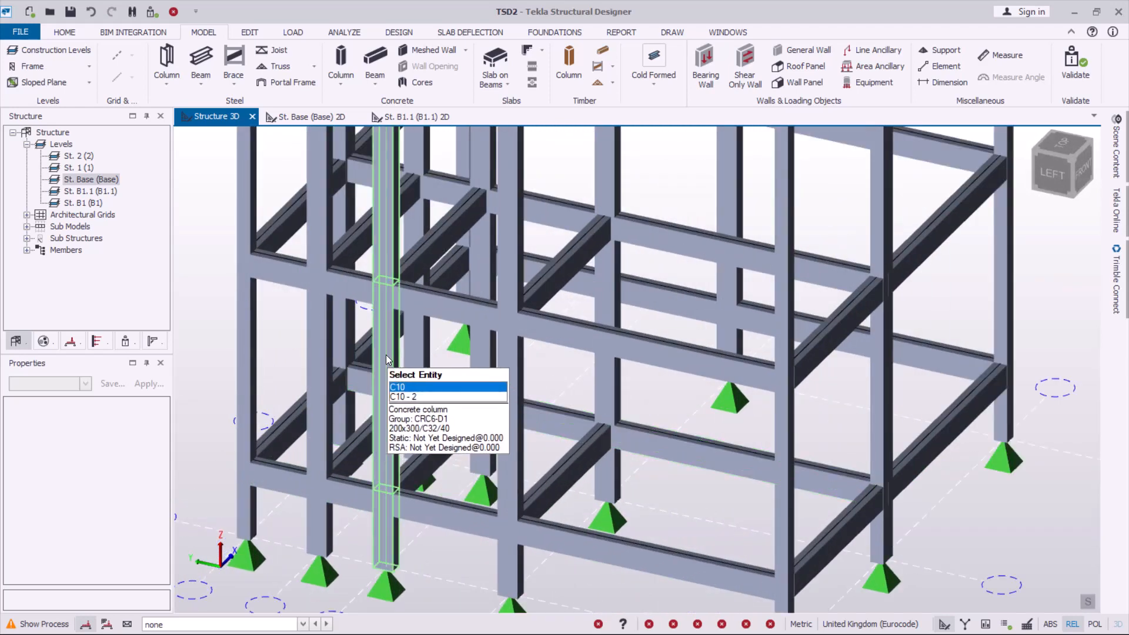
right_click_drag(485, 451, 381, 467)
scroll(671, 425, "down", 3)
right_click_drag(760, 426, 740, 407)
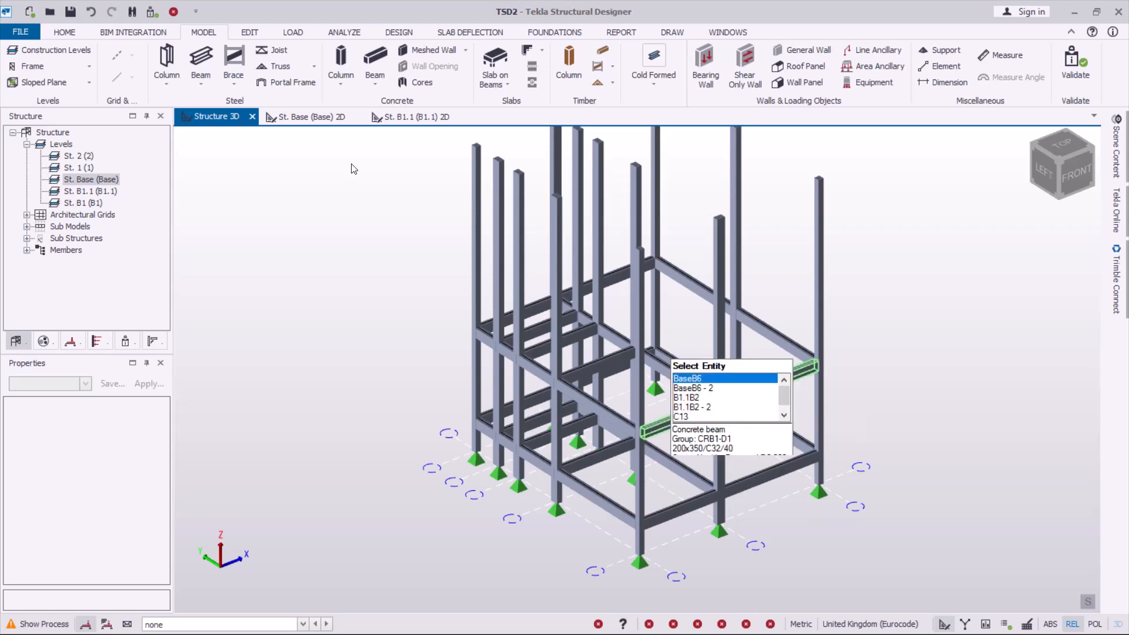
- Validate the structural model
left_click(151, 13)
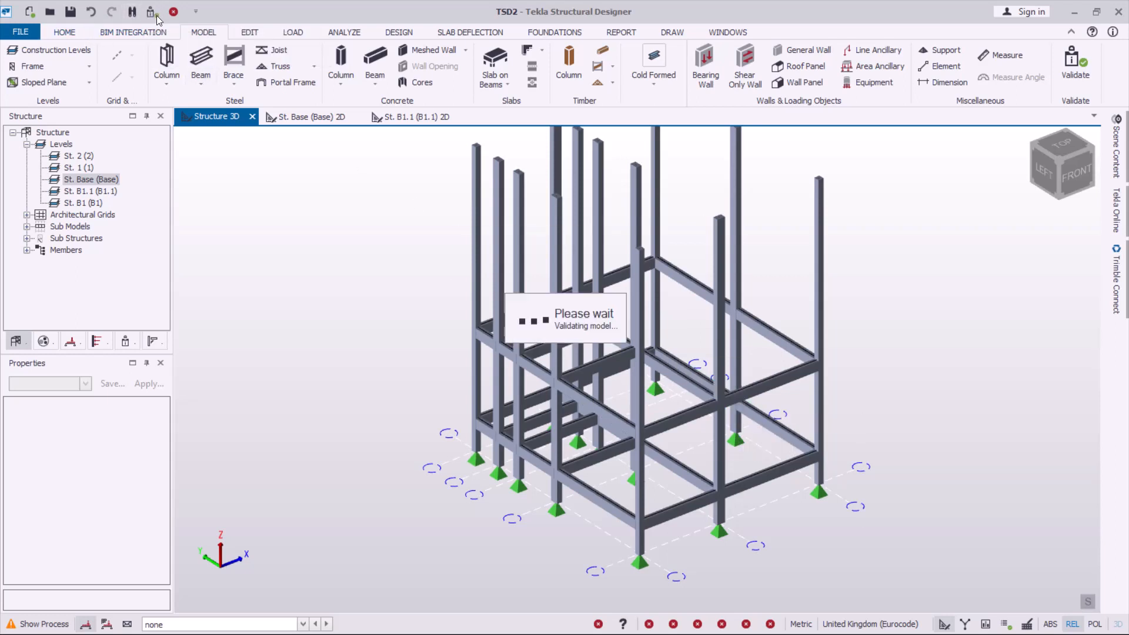
scroll(767, 455, "up", 2)
scroll(767, 455, "up", 2)
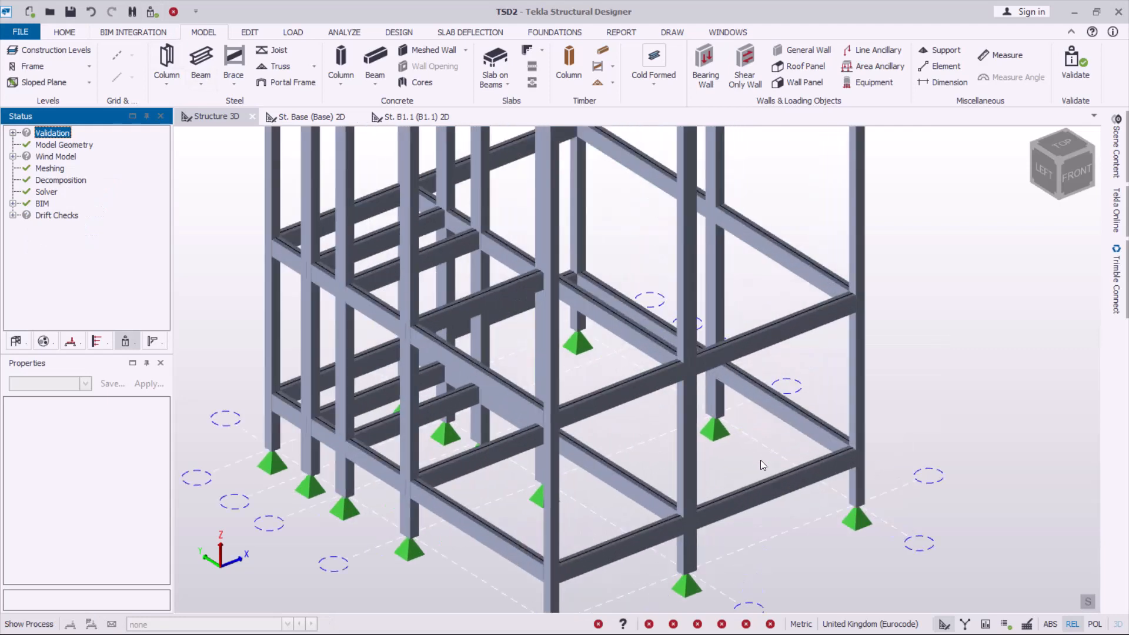
scroll(837, 464, "down", 3)
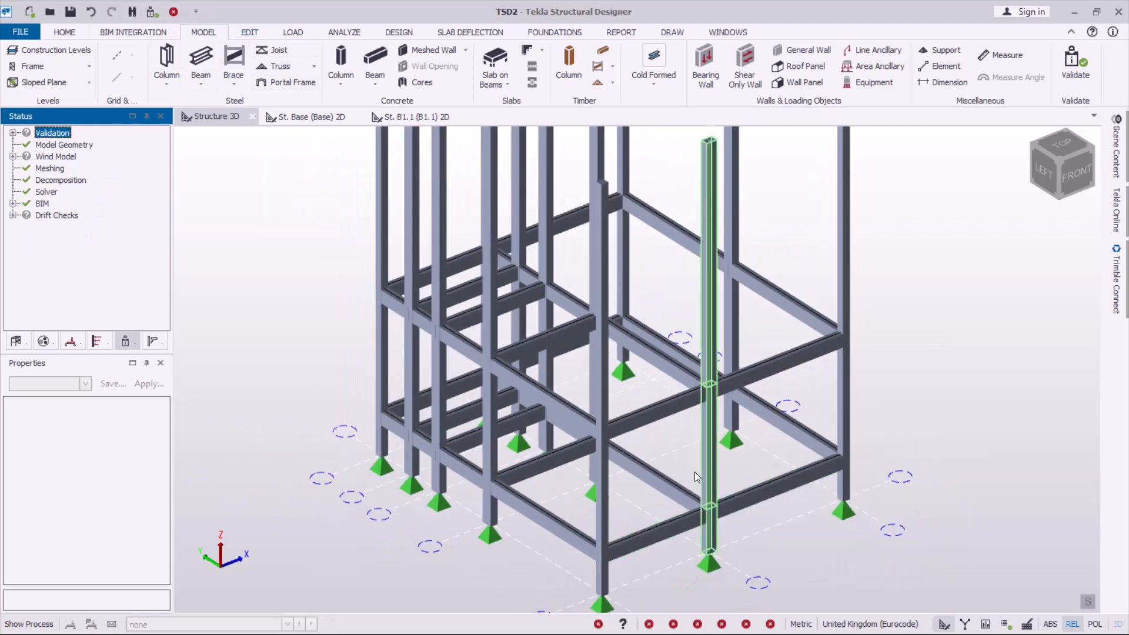
- Set the source of construction level 1 to Base so the Base level's beams are copied to it
left_click(53, 50)
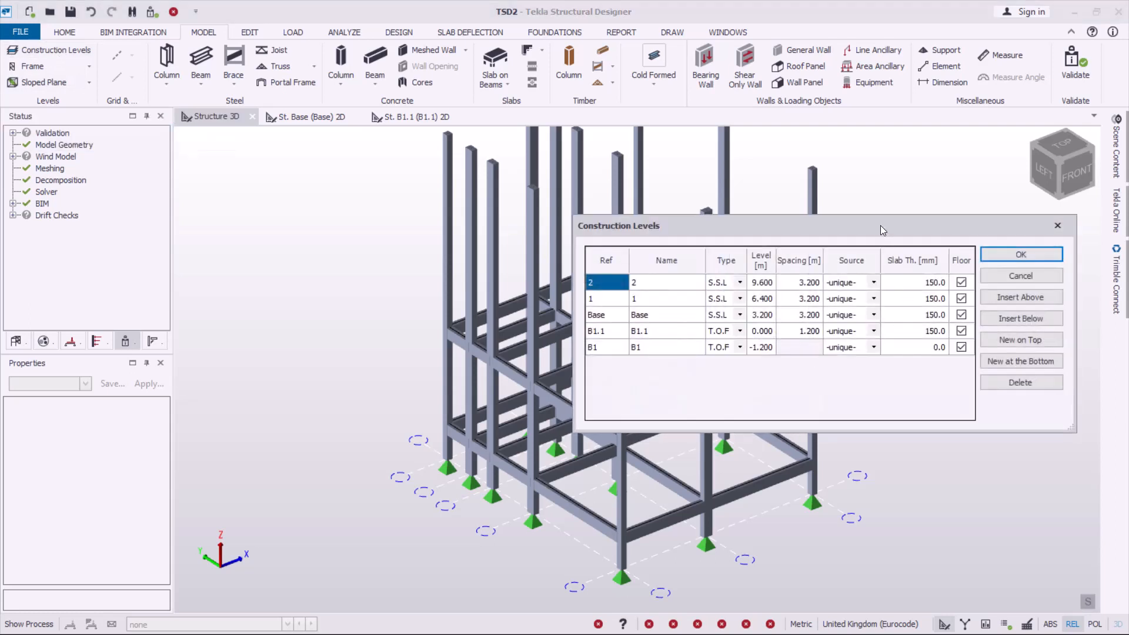
left_click_drag(865, 244, 937, 247)
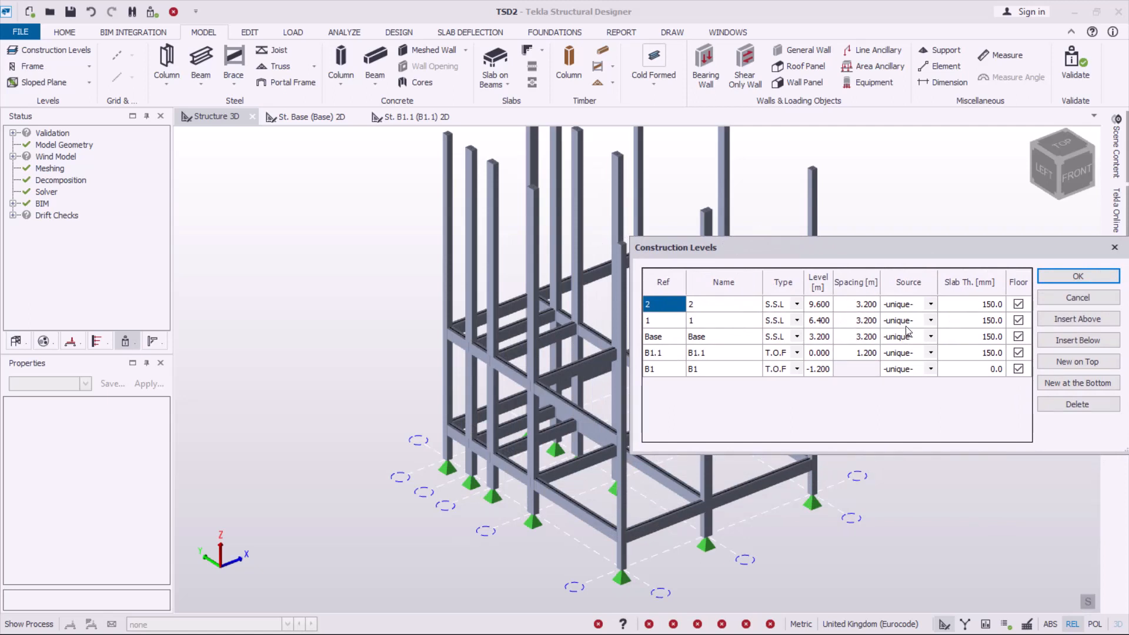
left_click(930, 320)
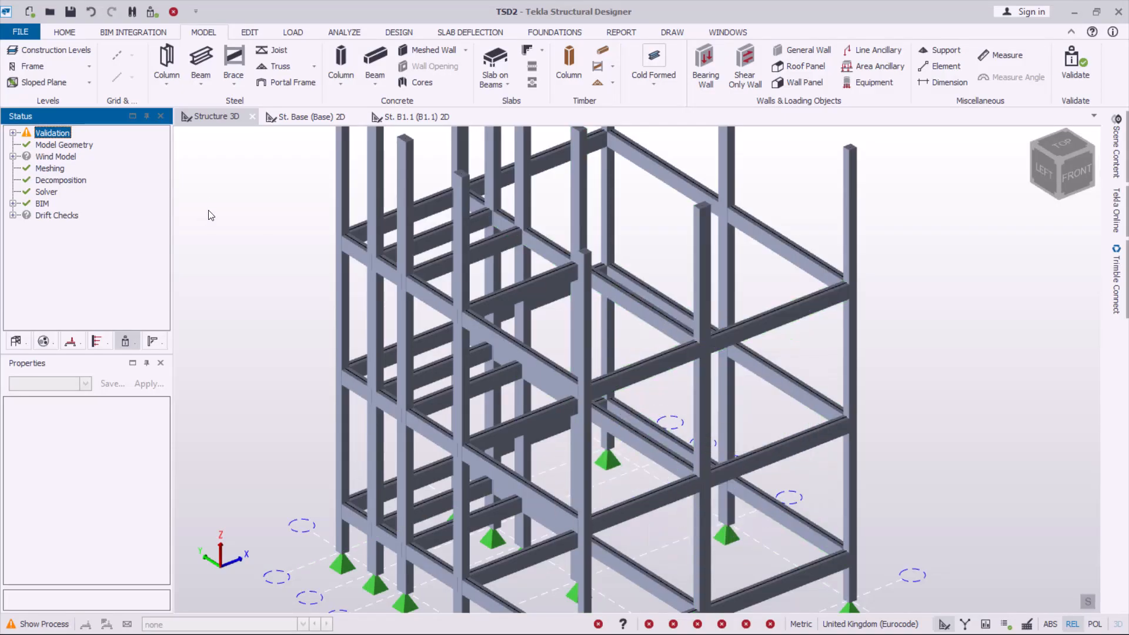
- Make construction level 1 unique again and set the source of level 2 to level 1
left_click(55, 51)
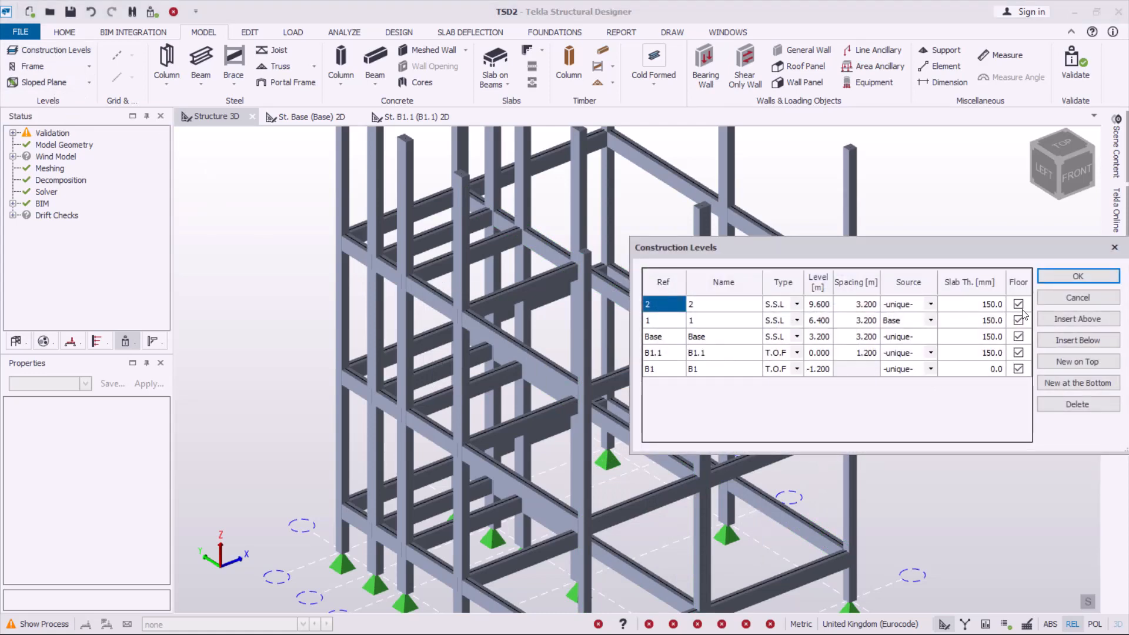
left_click(930, 324)
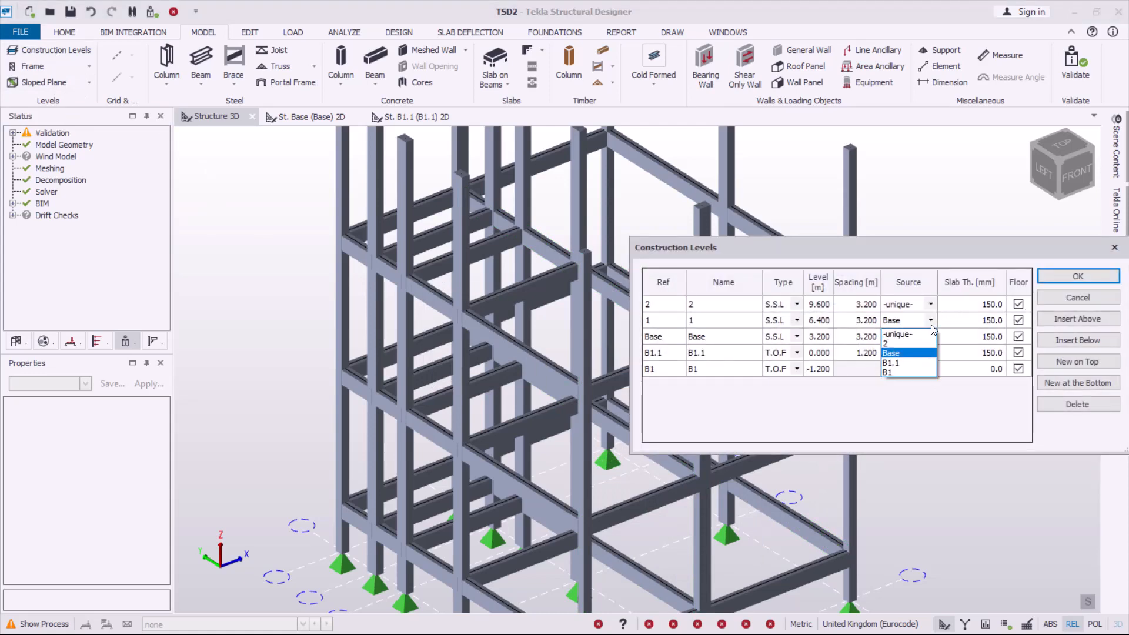
left_click(917, 335)
left_click(930, 304)
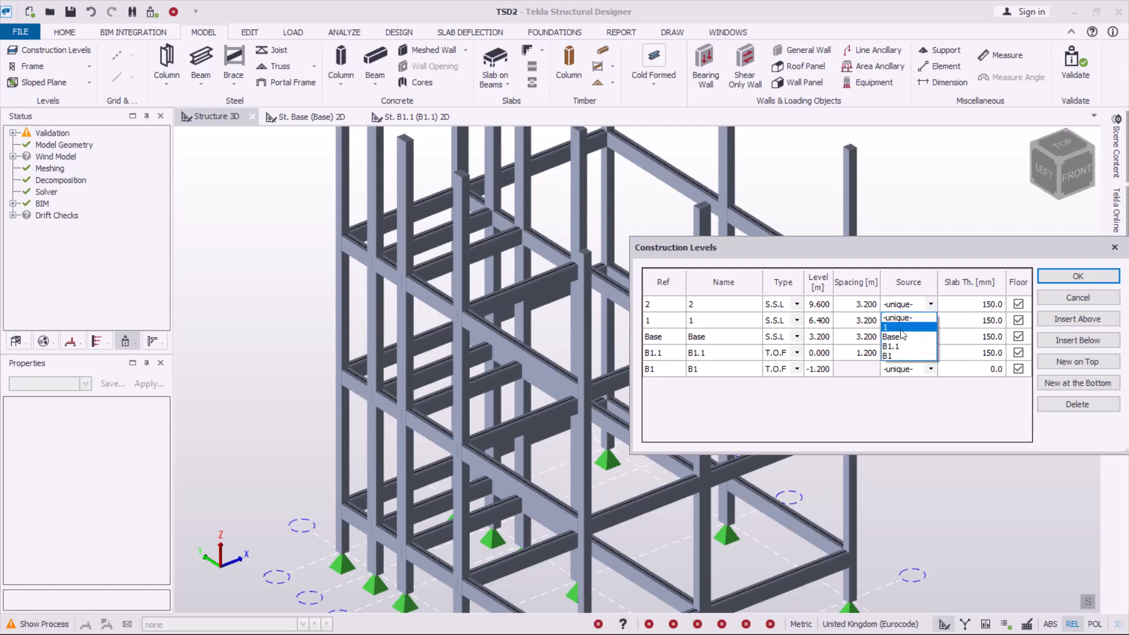
left_click(901, 328)
left_click(1060, 273)
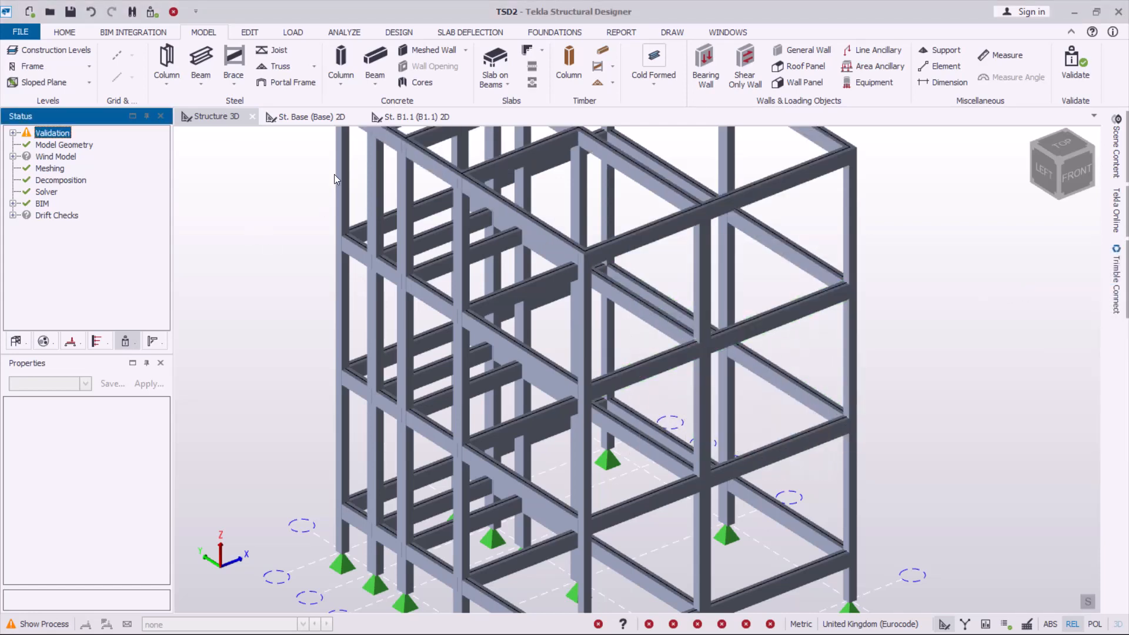
- Set the source of construction level 2 back to -unique- so its copied beams are independent
left_click(53, 50)
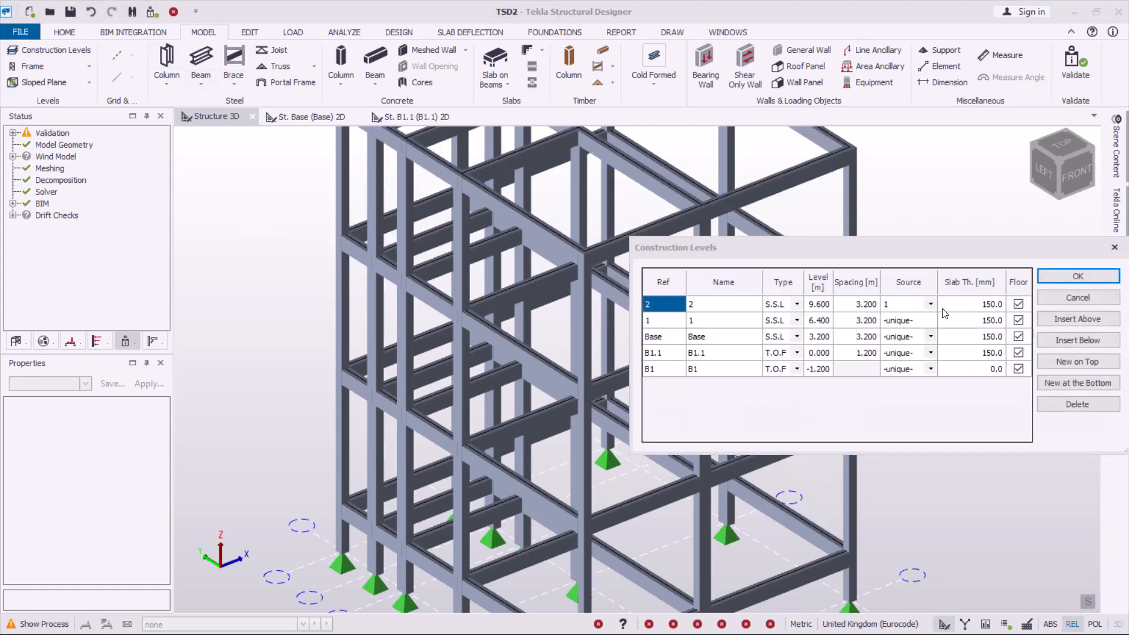
left_click(930, 304)
left_click(913, 322)
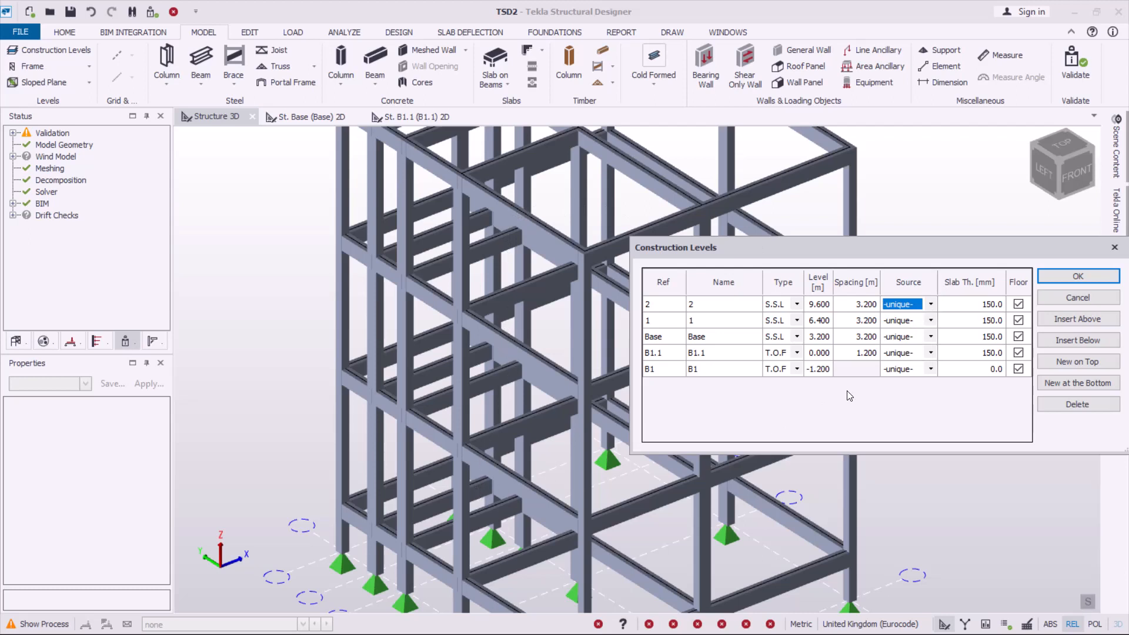
left_click(1078, 277)
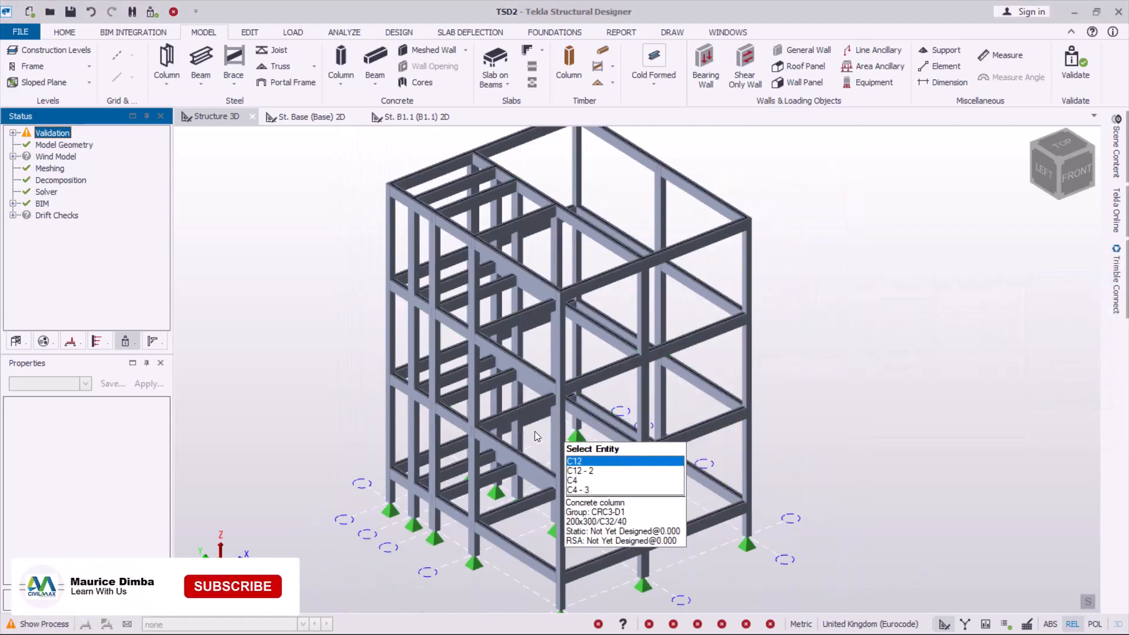
- Dismiss the backup error message and validate the multi-storey frame again
middle_click_drag(435, 399, 728, 356)
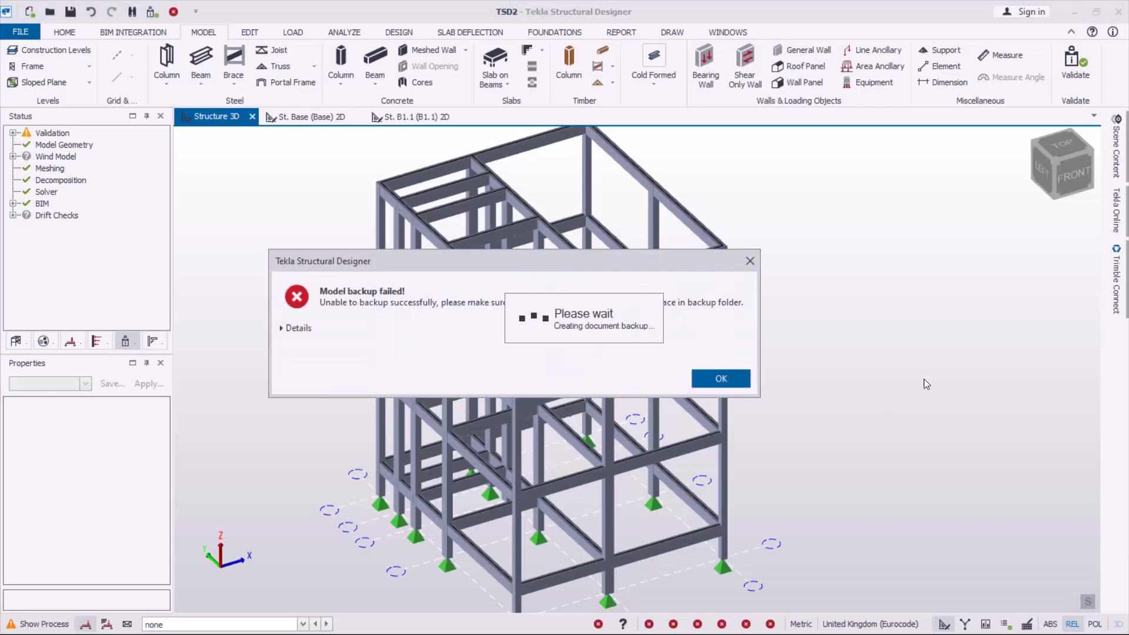
left_click(750, 261)
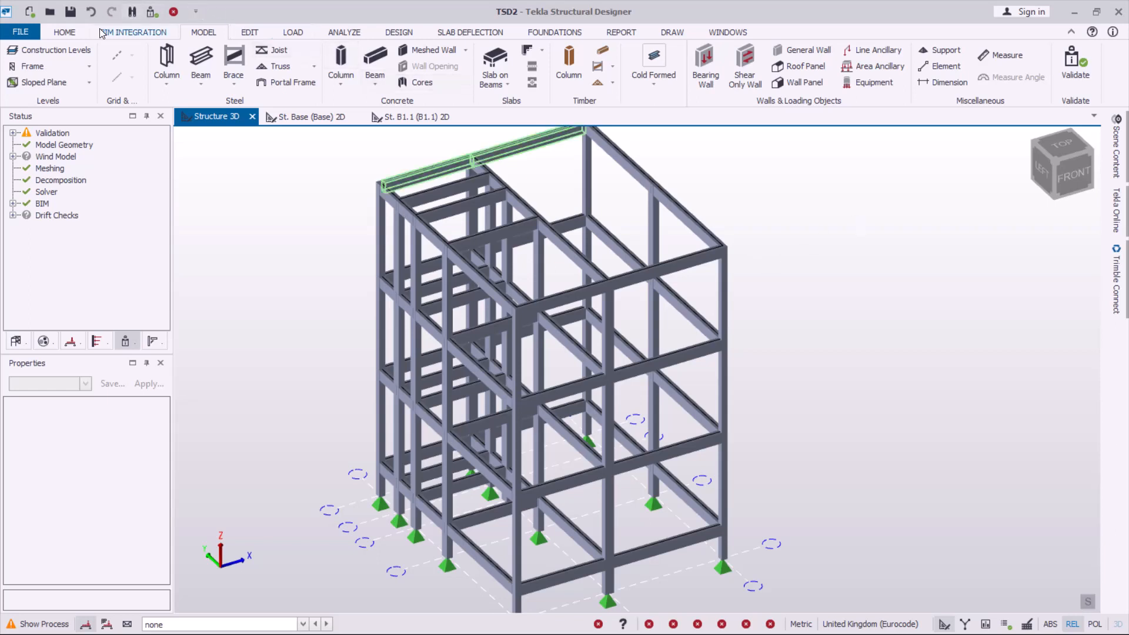
left_click(148, 12)
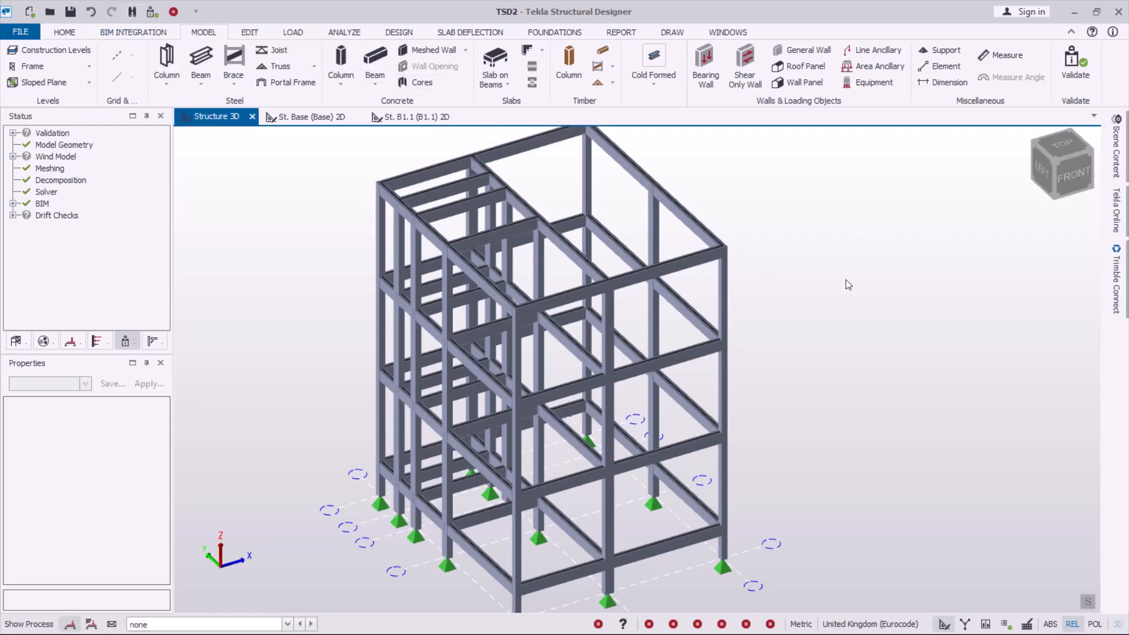
middle_click_drag(573, 465, 543, 442)
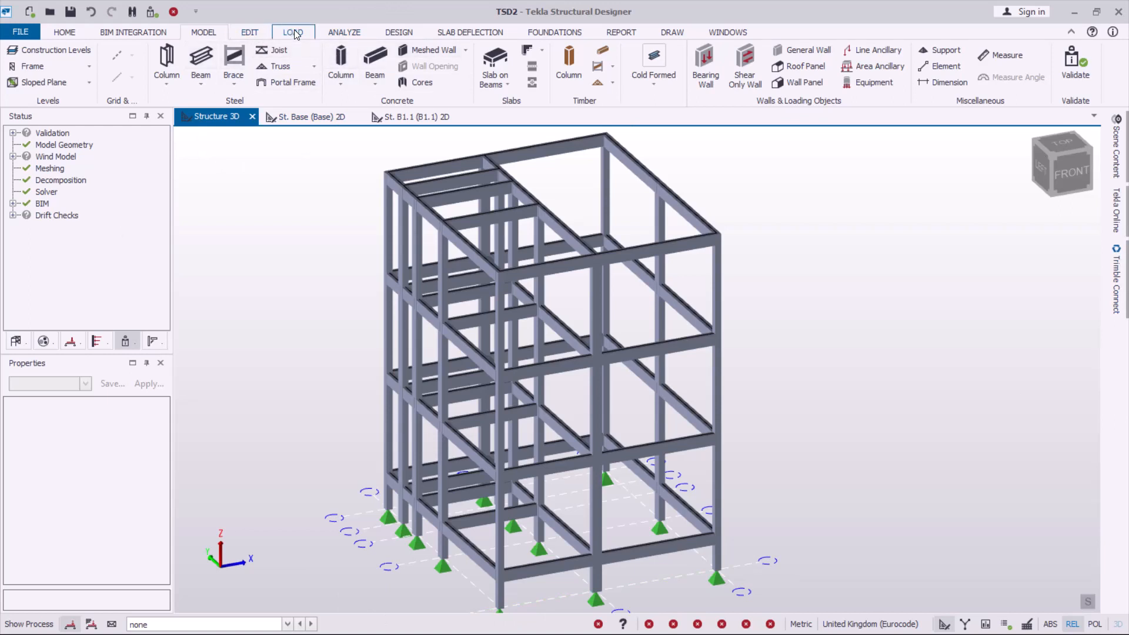
mouse_move(525, 308)
scroll(595, 370, "down", 2)
mouse_move(545, 422)
scroll(535, 460, "up", 1)
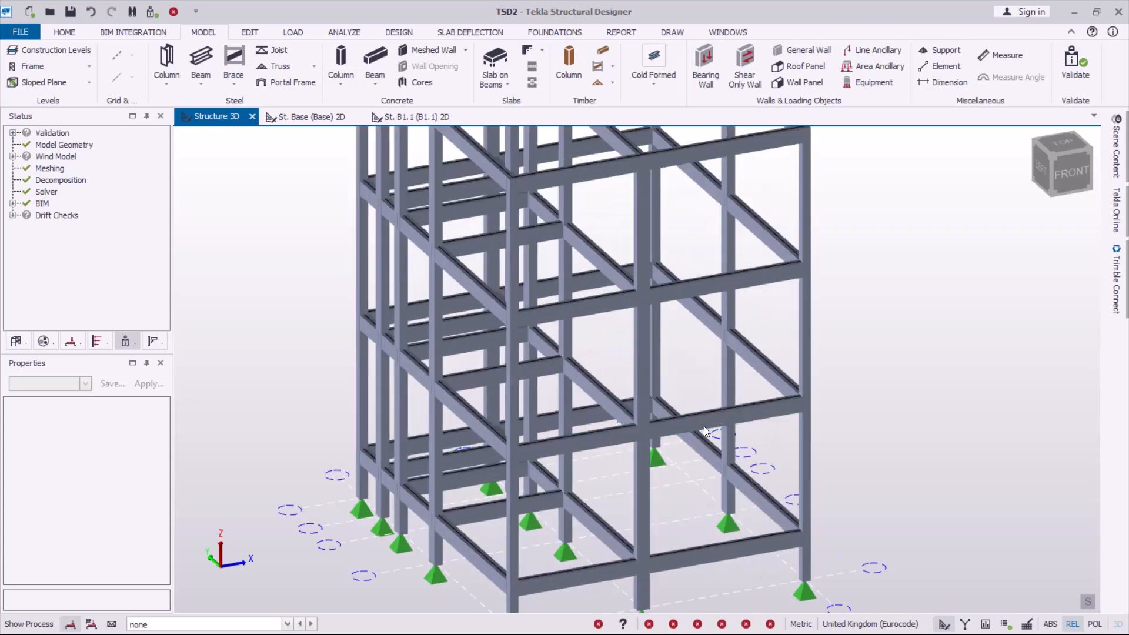